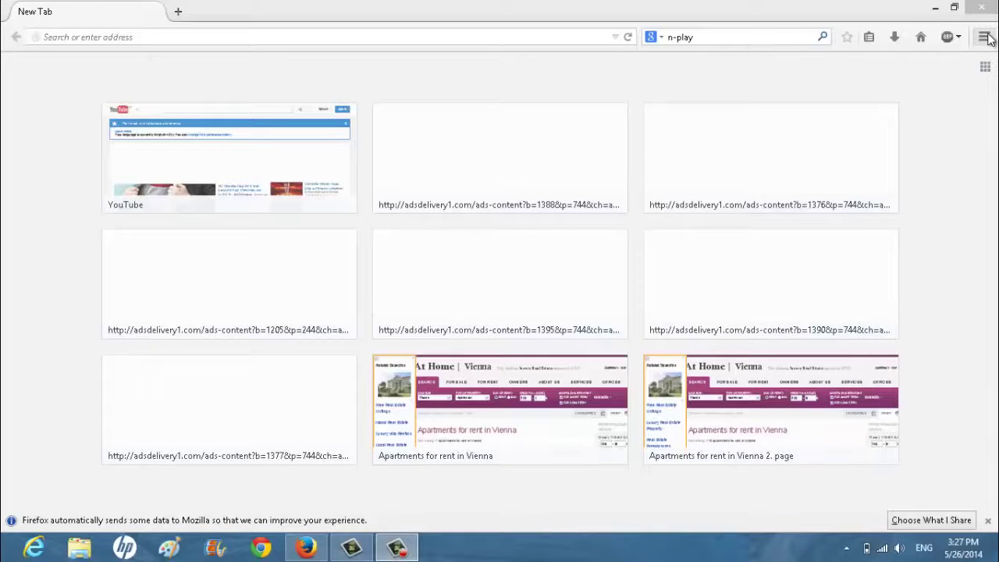
Open YouTube in a new tab, look through its home page for ads and close the tab again.
click(179, 11)
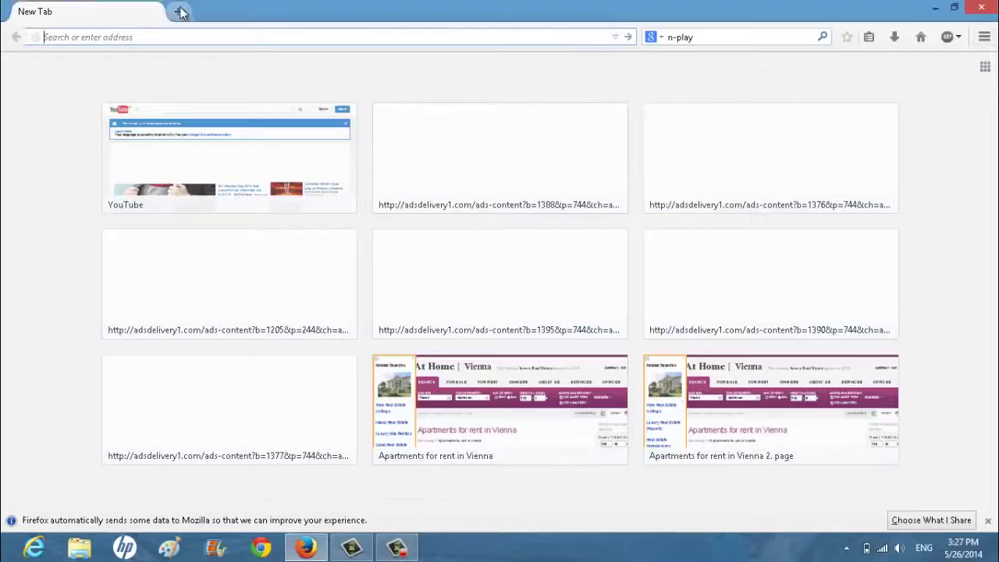
click(170, 125)
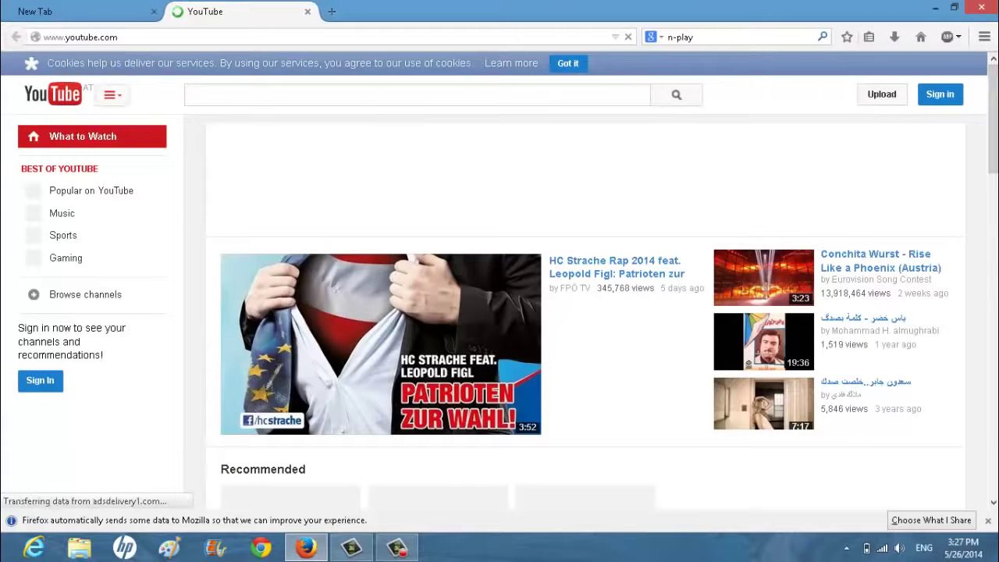
scroll(585, 312, down, 8)
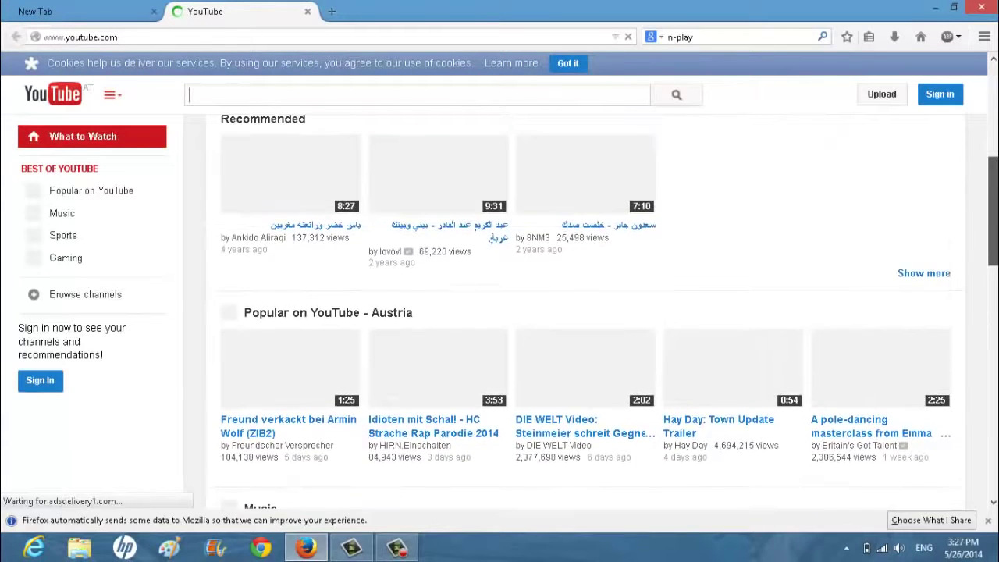
scroll(993, 320, down, 5)
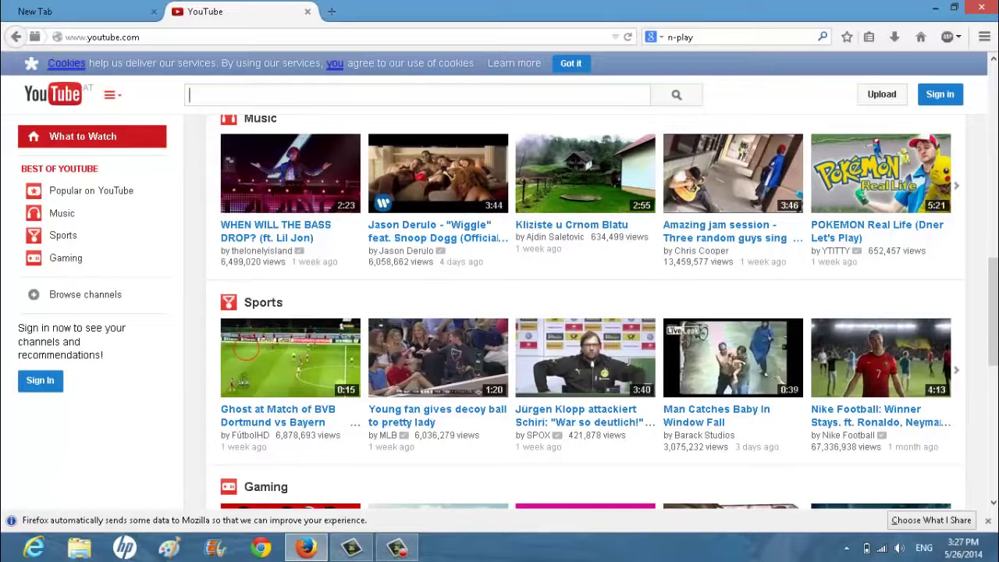
scroll(585, 313, up, 4)
scroll(585, 312, up, 10)
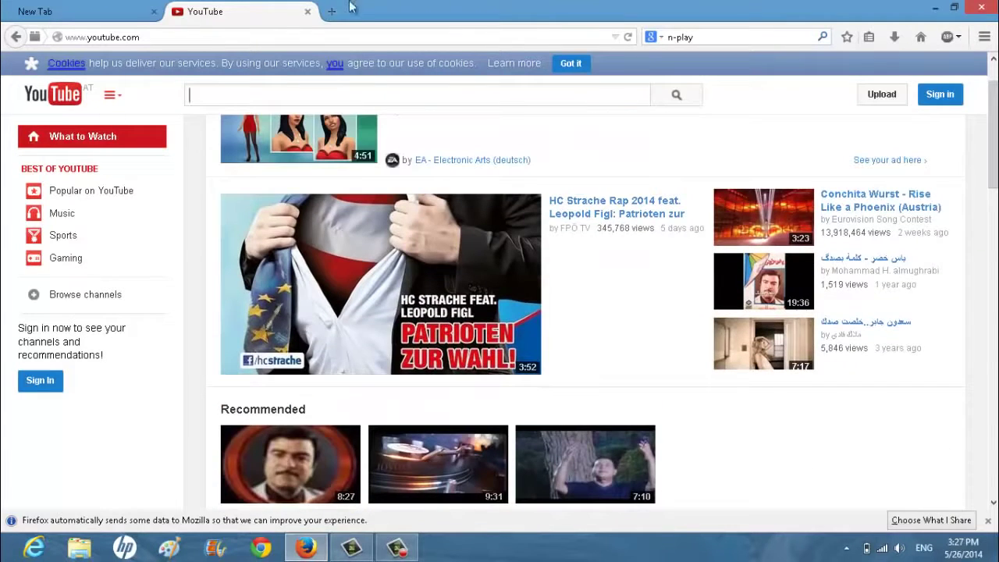
click(307, 11)
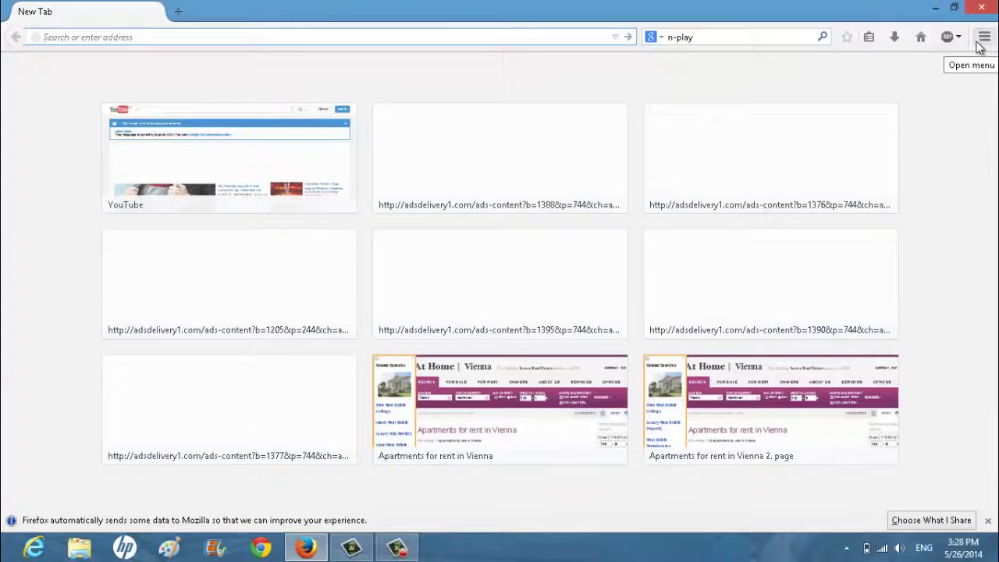
Open the pop-up blocking exceptions in the browser's content options and remove all allowed sites.
click(983, 39)
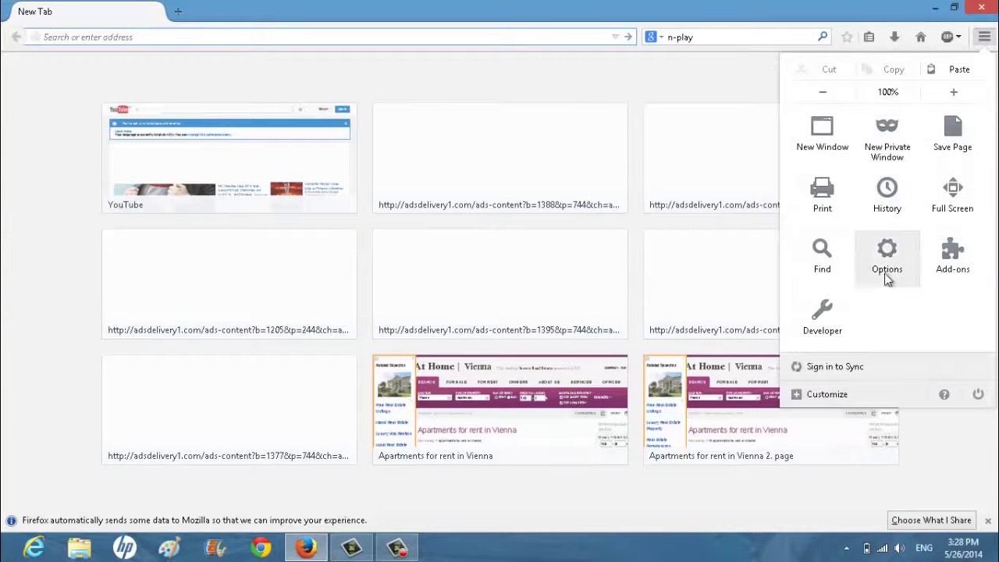
click(887, 257)
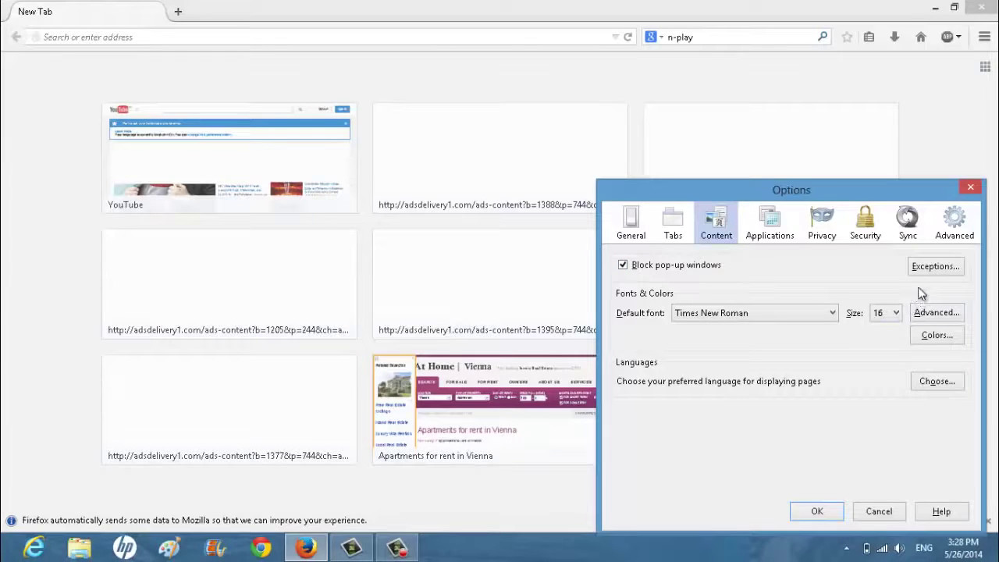
click(958, 270)
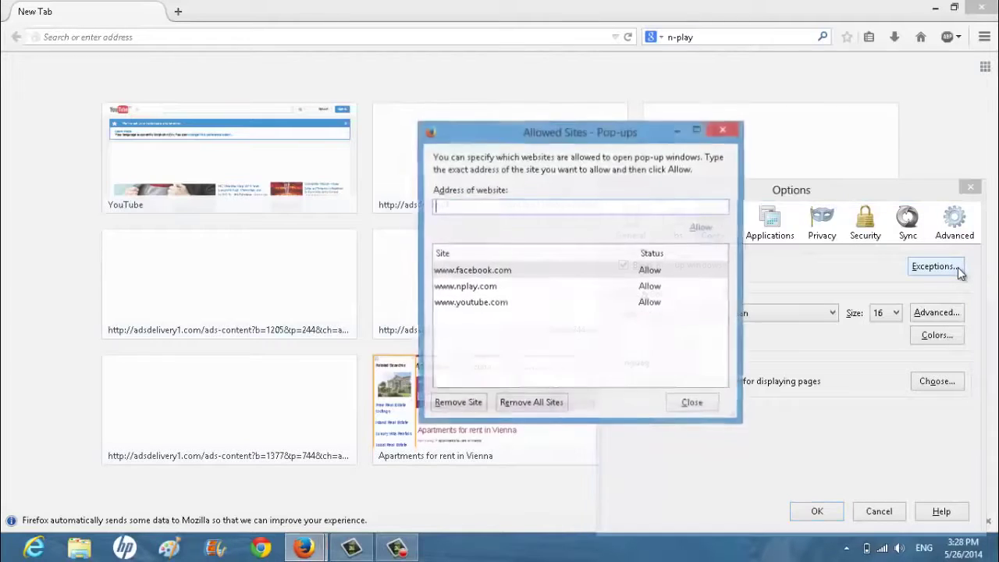
click(506, 405)
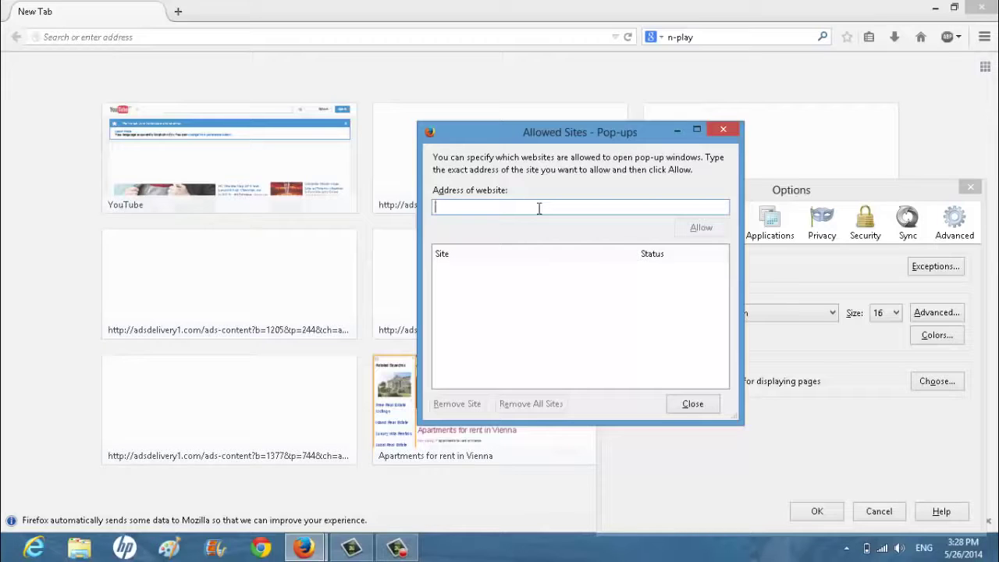
right_click(538, 209)
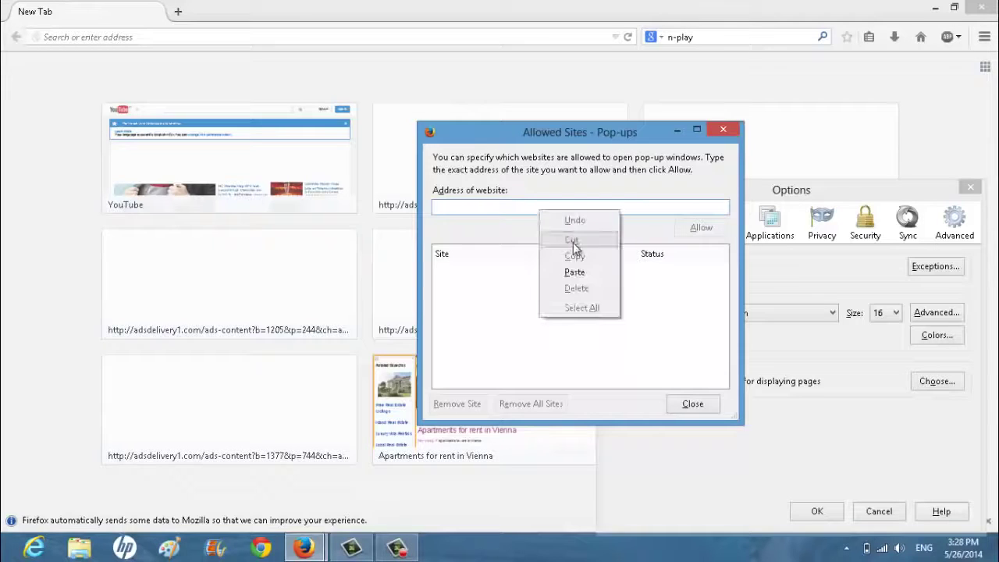
click(565, 271)
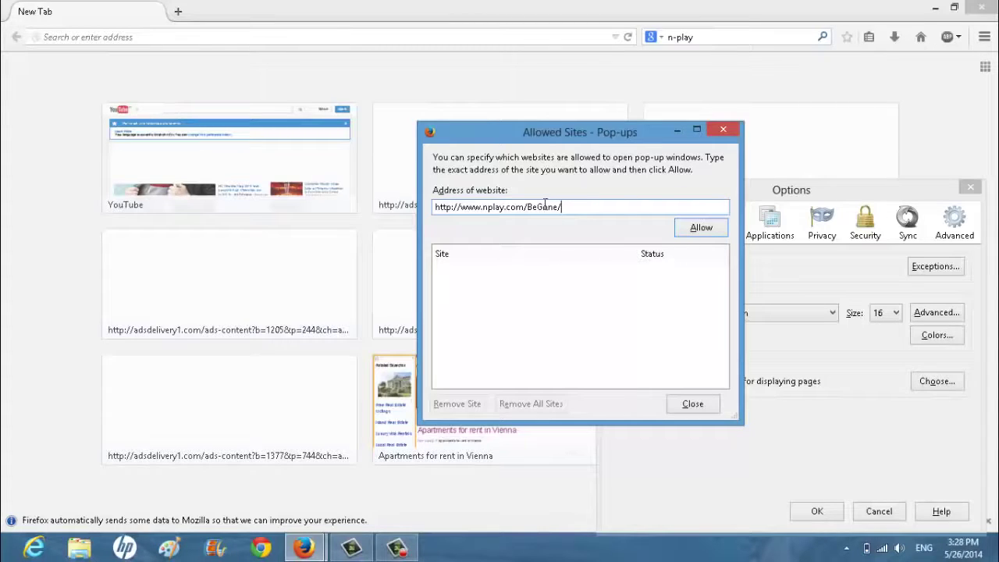
click(706, 230)
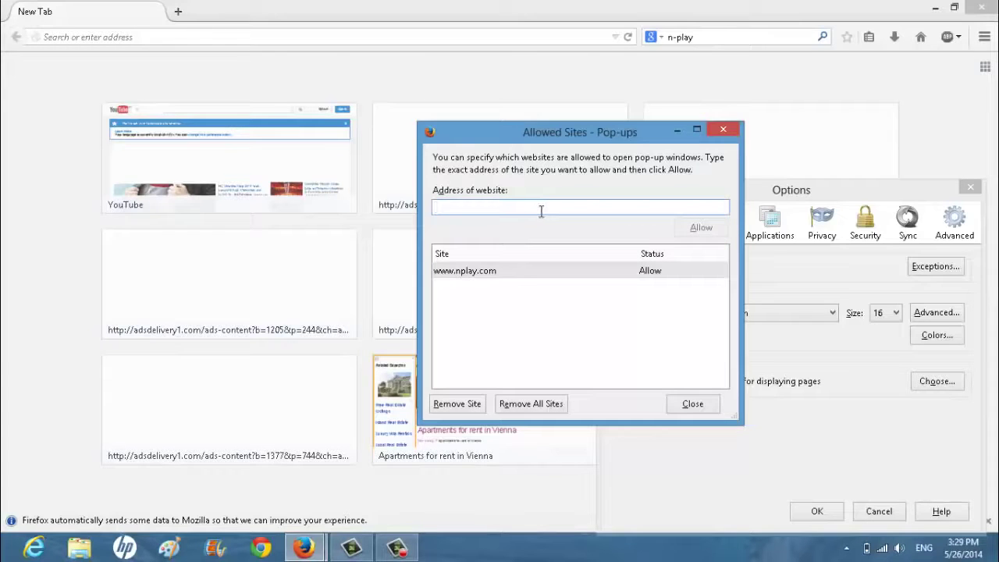
text(www)
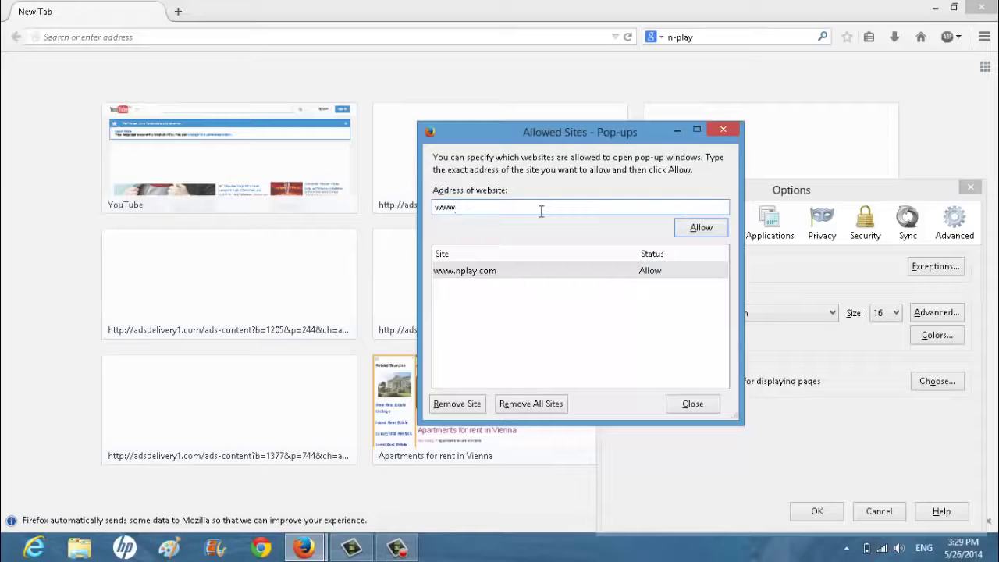
text(.facebook.com)
click(689, 230)
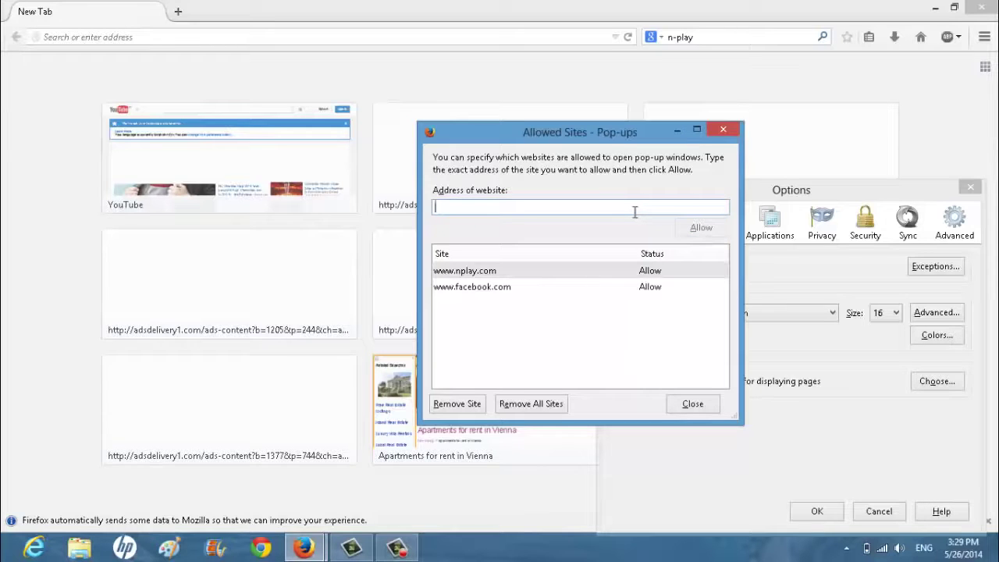
Add ww.youtube.com to the allowed pop-up sites, and close the exceptions list and the options.
text(youtube)
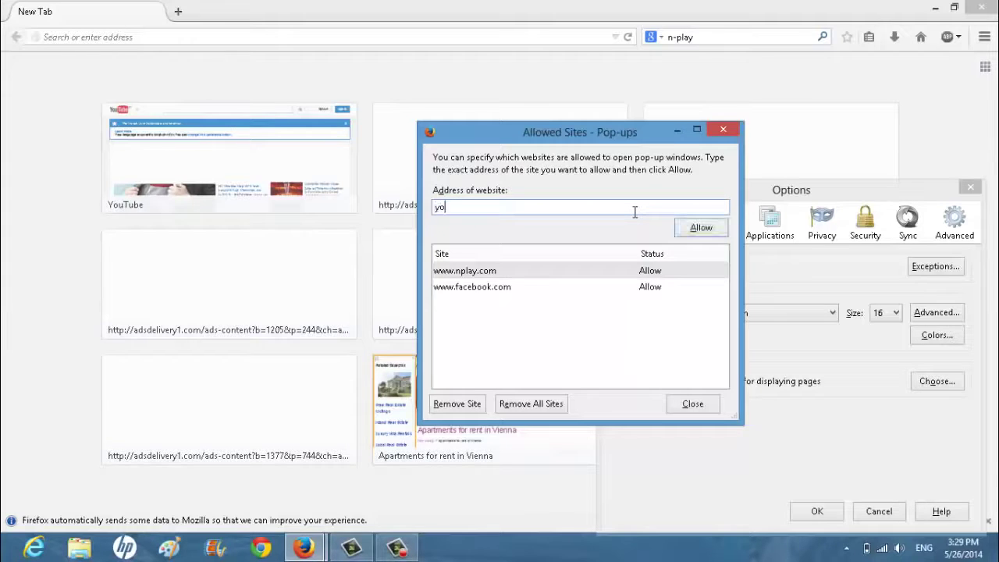
key(BackSpace)
key(BackSpace)
key(BackSpace)
key(BackSpace)
key(BackSpace)
key(BackSpace)
key(BackSpace)
text(www.)
text(youtube.)
text(com)
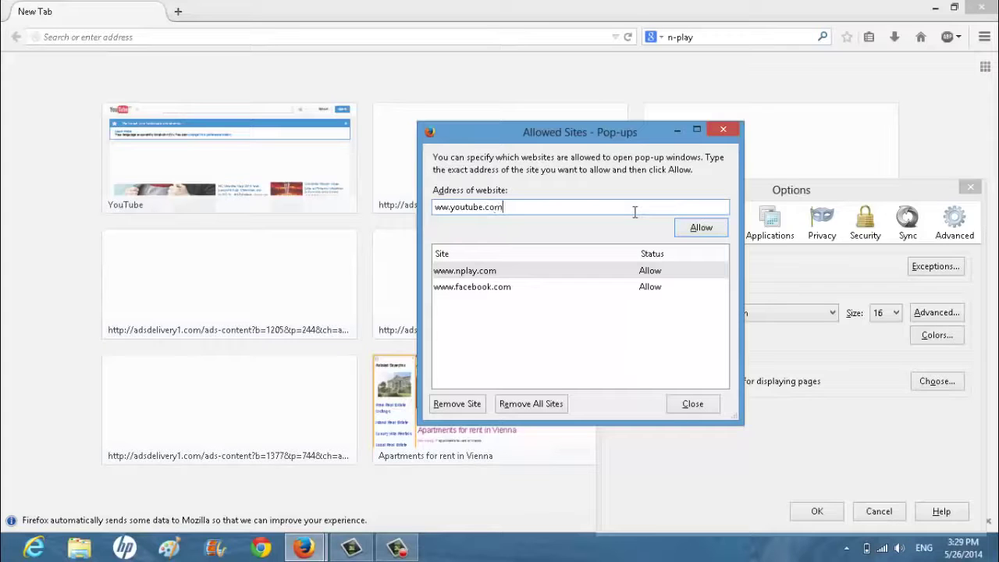
click(702, 228)
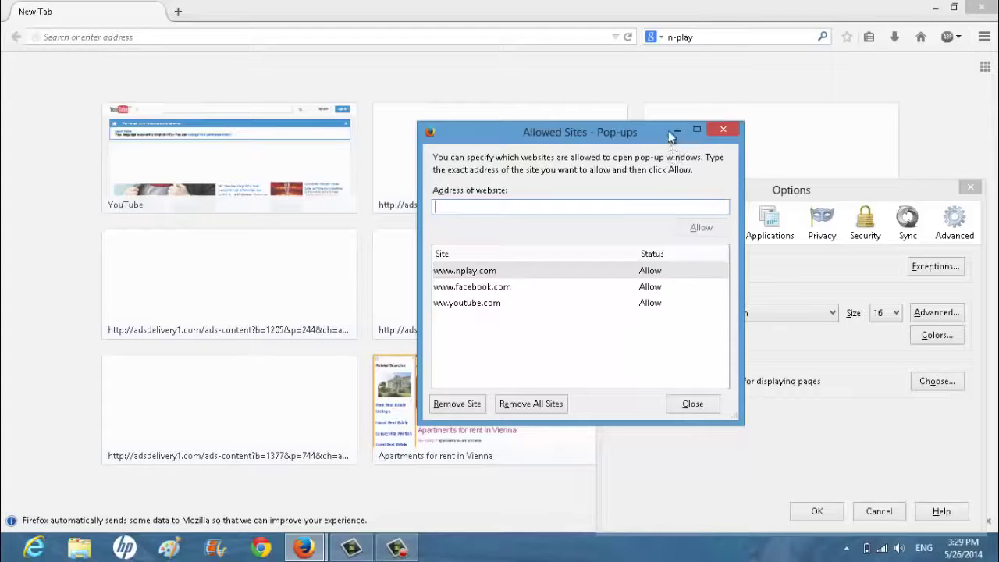
click(688, 406)
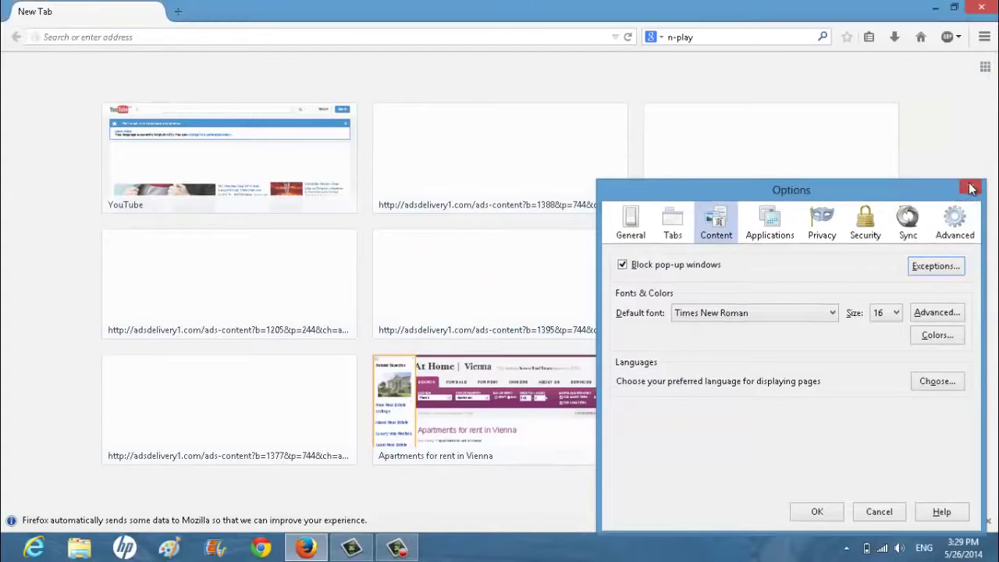
click(970, 187)
key(super+c)
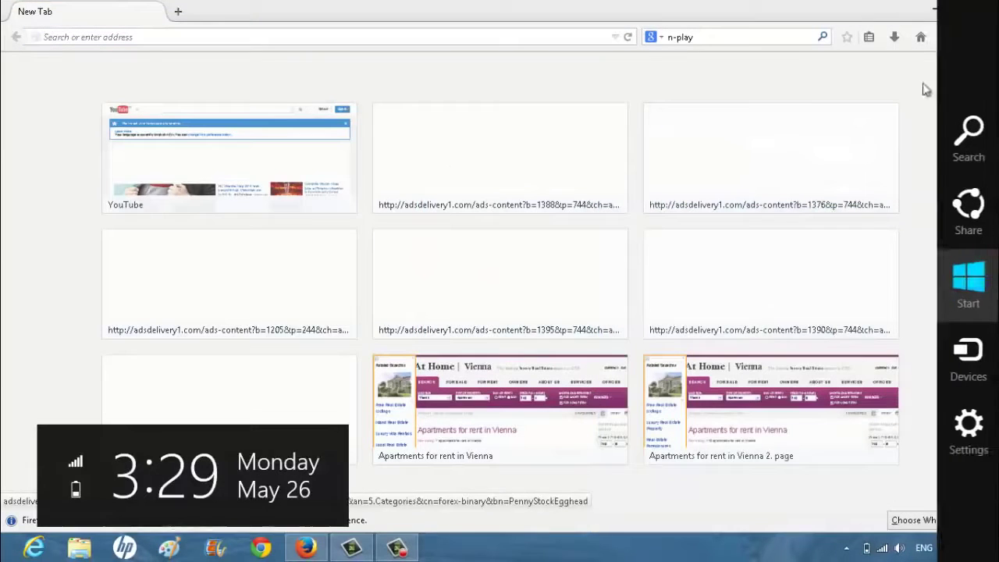
click(234, 8)
Replace the old search term and search Google for "mozilla adblock".
click(770, 37)
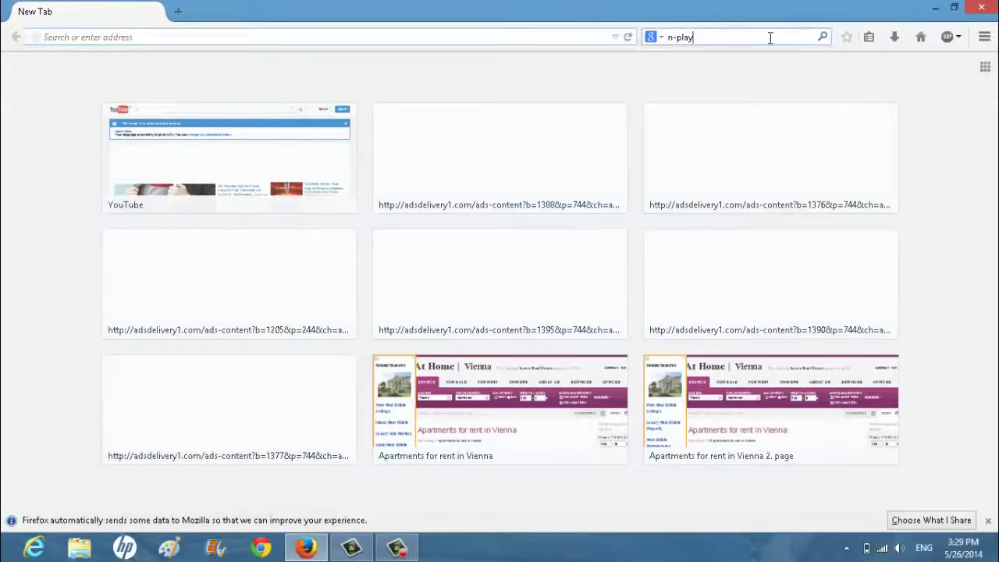
key(BackSpace)
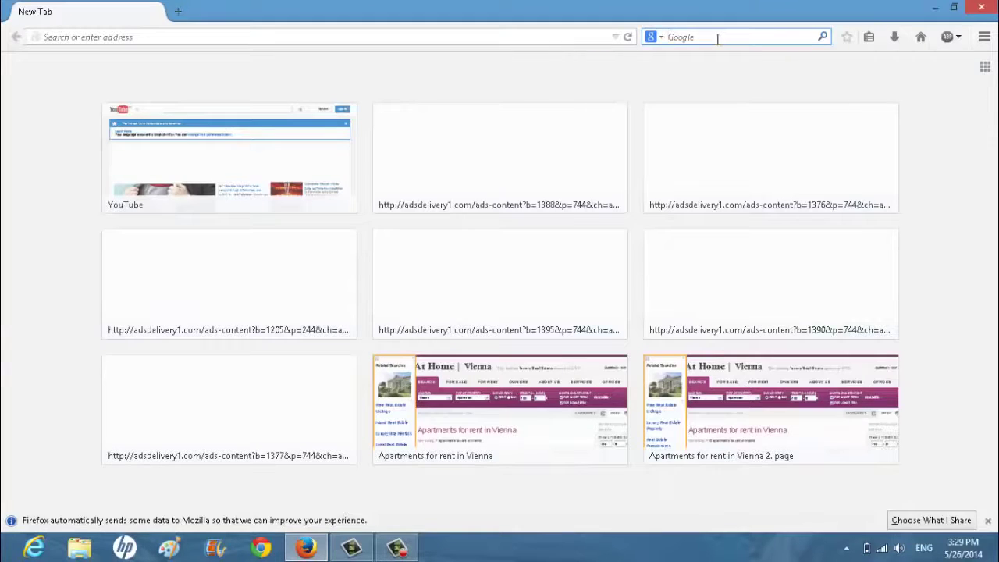
text(adsde)
key(BackSpace)
key(BackSpace)
key(BackSpace)
key(BackSpace)
key(BackSpace)
text(mozilla)
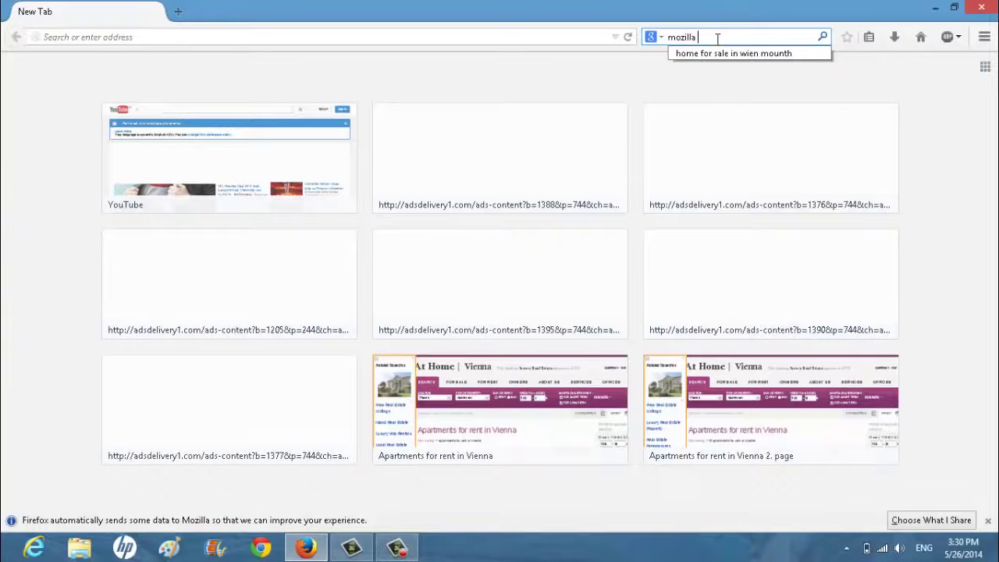
text( ad)
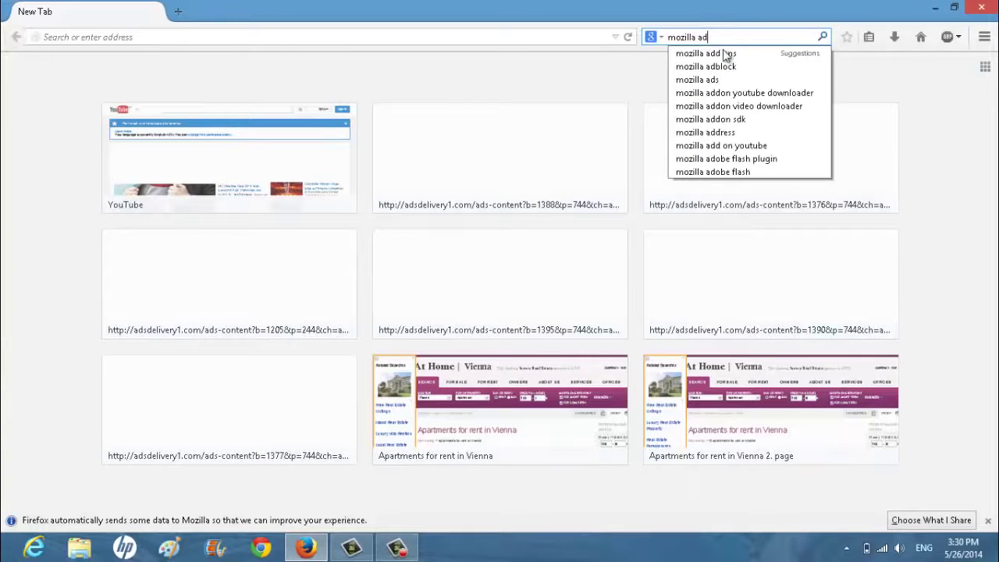
click(728, 69)
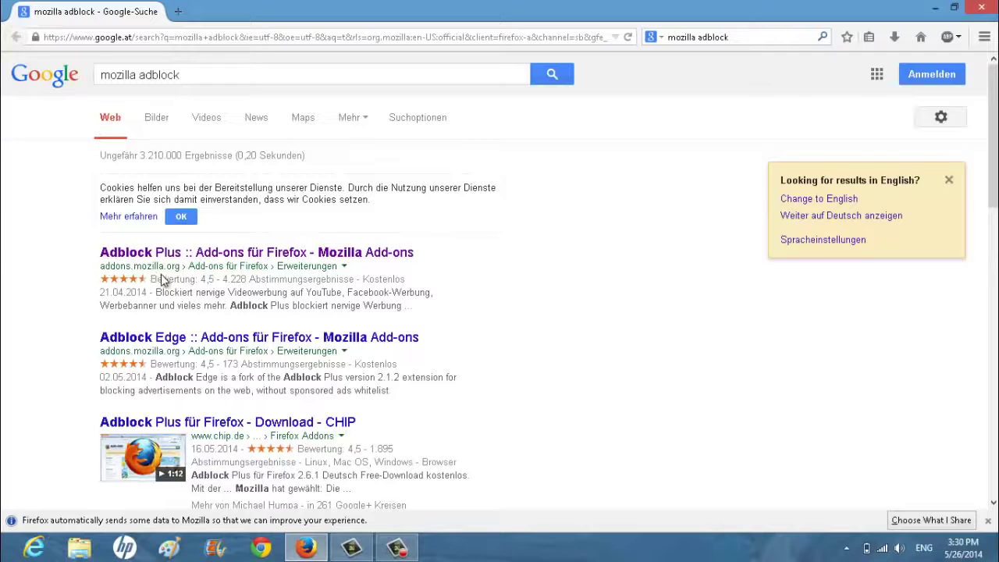
Open the Adblock Plus page on Mozilla Add-ons and switch it to English by changing "de" to "en" in its address.
click(181, 252)
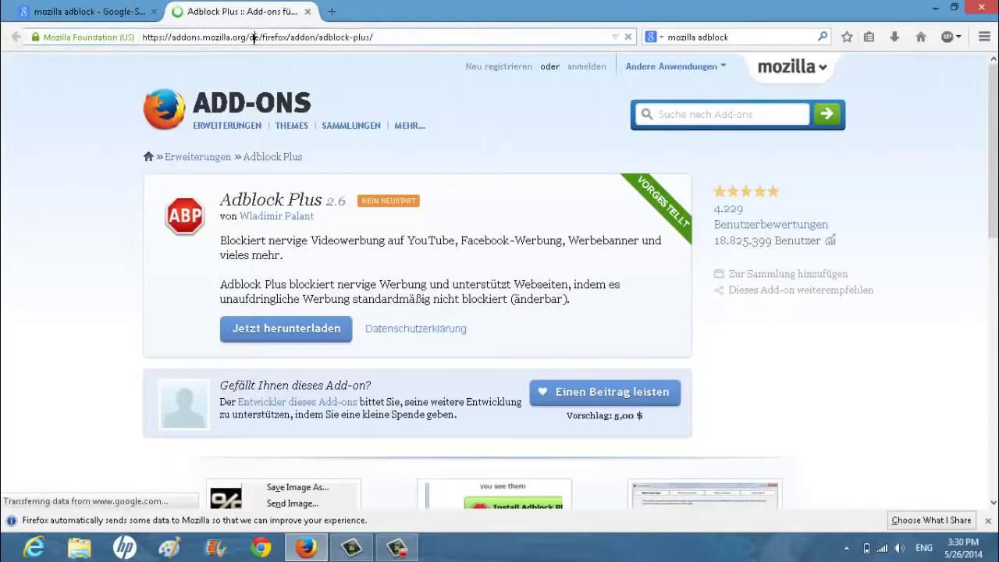
double_click(254, 38)
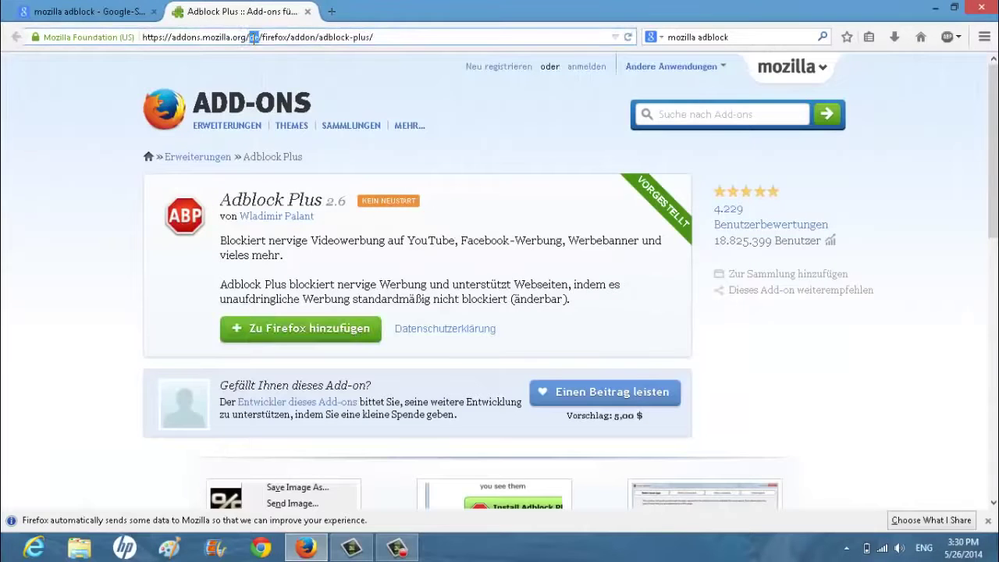
text(en)
key(Return)
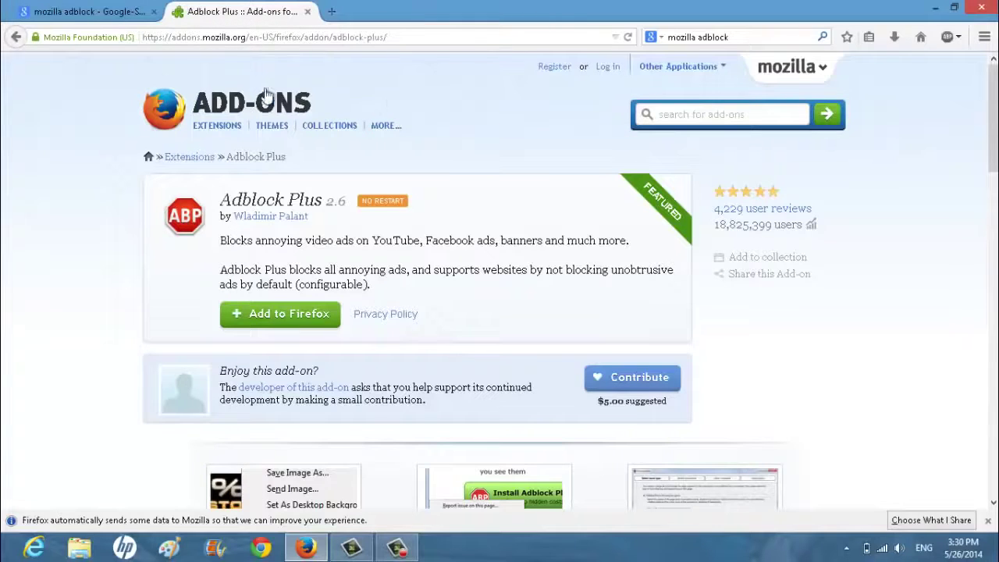
Check the installed extensions in the Add-ons Manager and return to the Adblock Plus page.
click(988, 37)
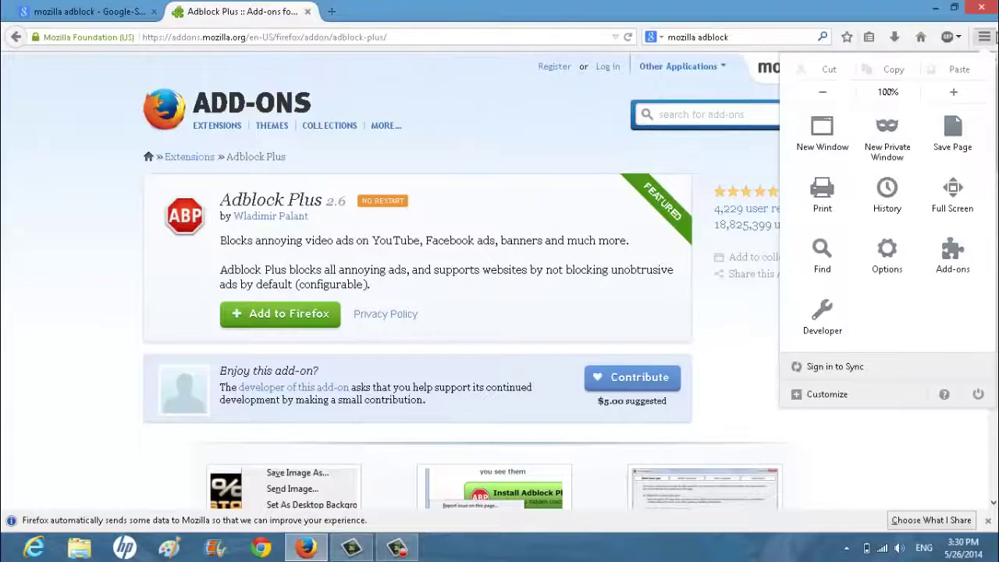
click(968, 261)
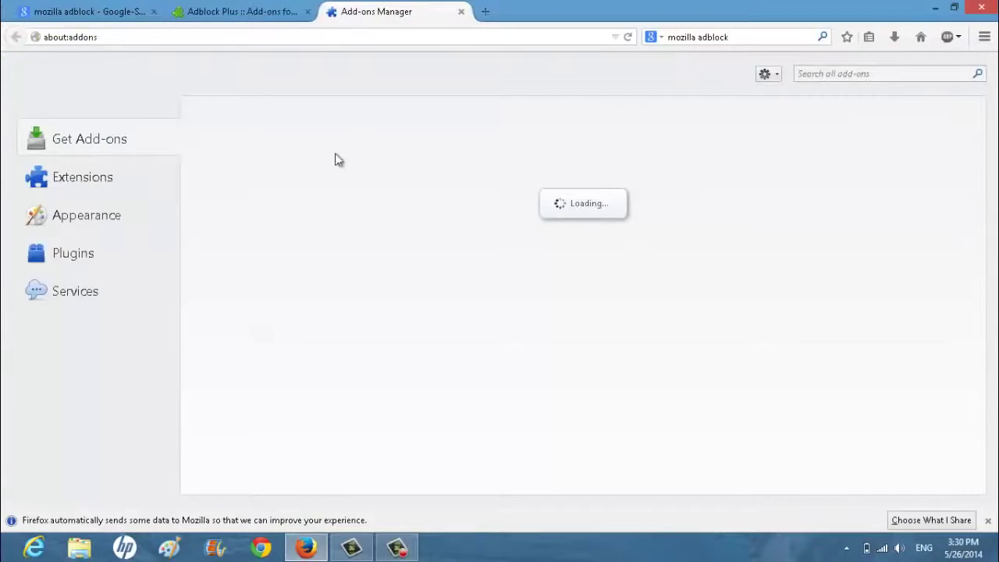
click(113, 177)
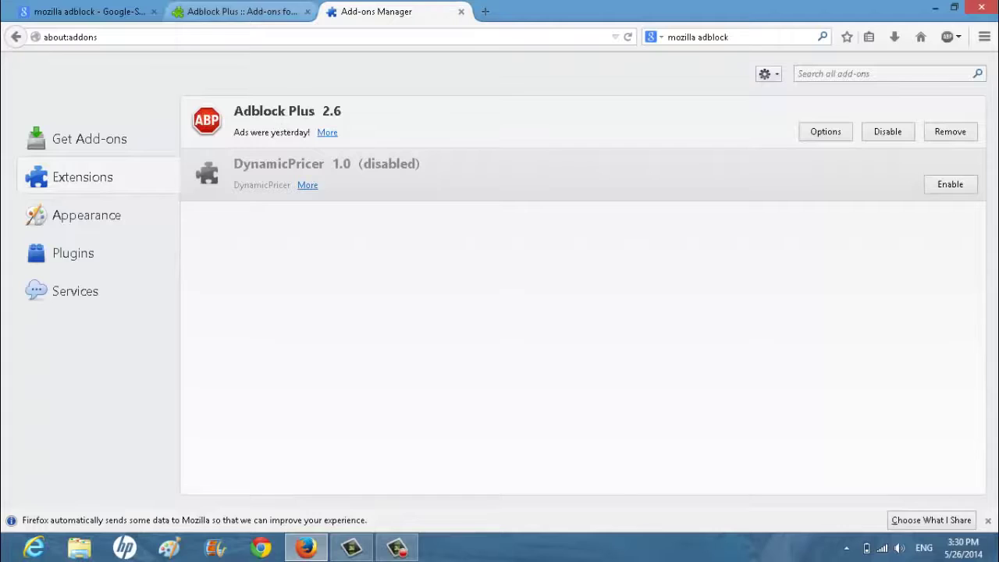
click(222, 8)
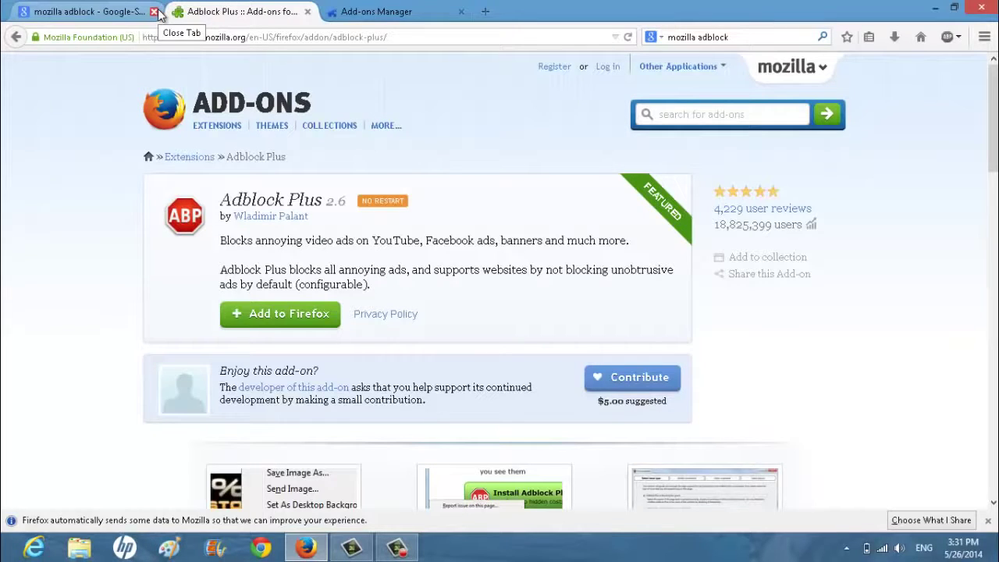
click(397, 547)
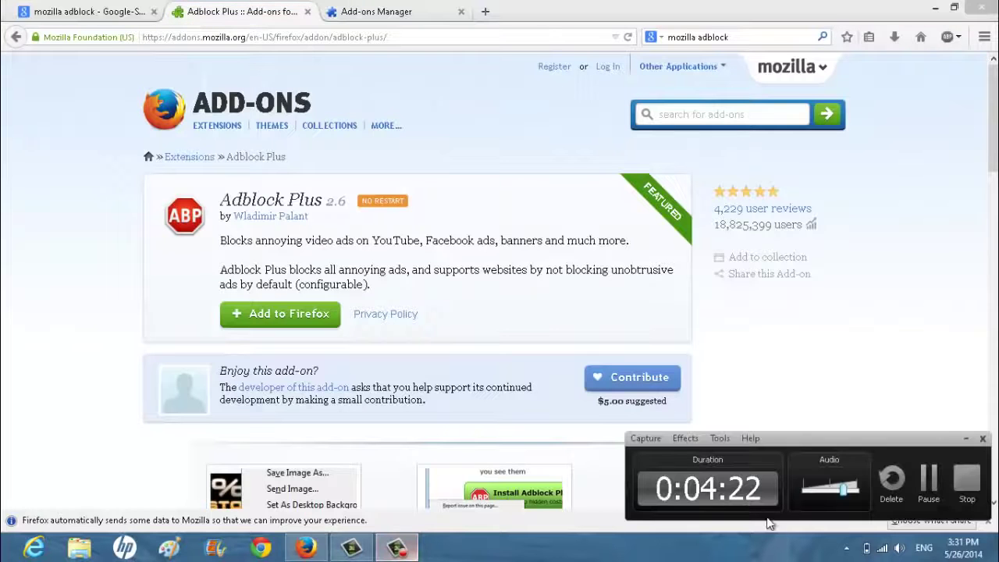
click(967, 480)
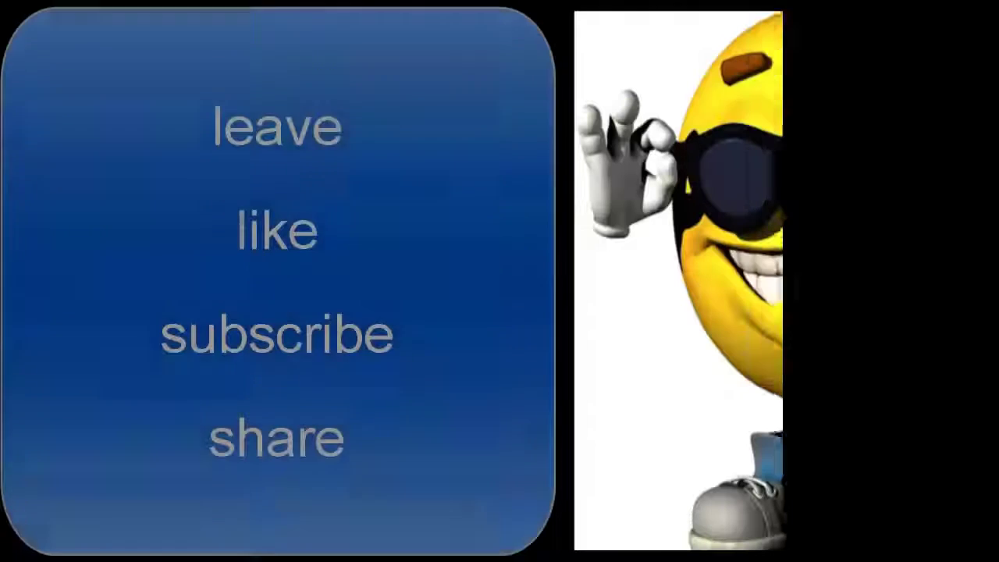